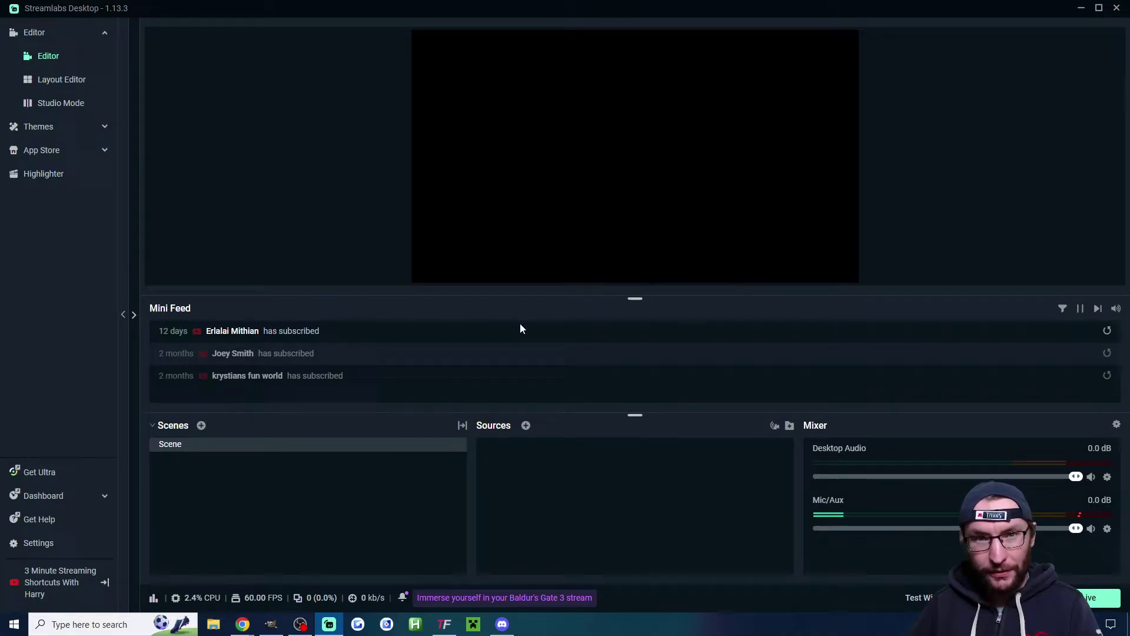
- In Video settings, set the base canvas to custom 1080x1920 and output resolution to 1080x1920, then save
{"action": "left_click", "coordinate": [39, 543]}
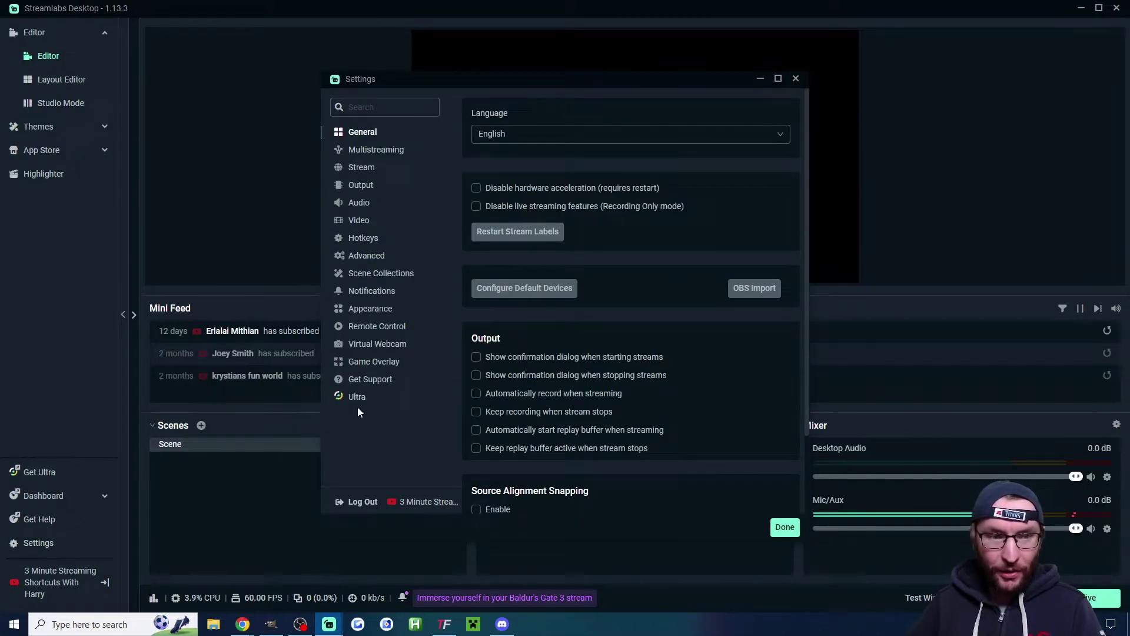
{"action": "left_click", "coordinate": [359, 220]}
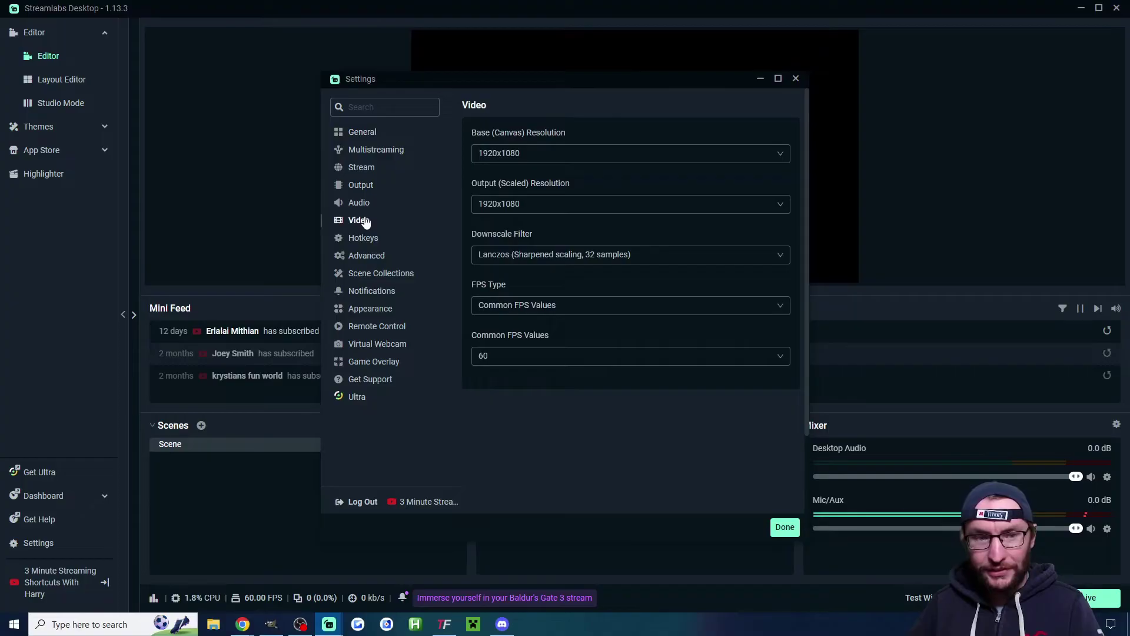
{"action": "left_click", "coordinate": [547, 161]}
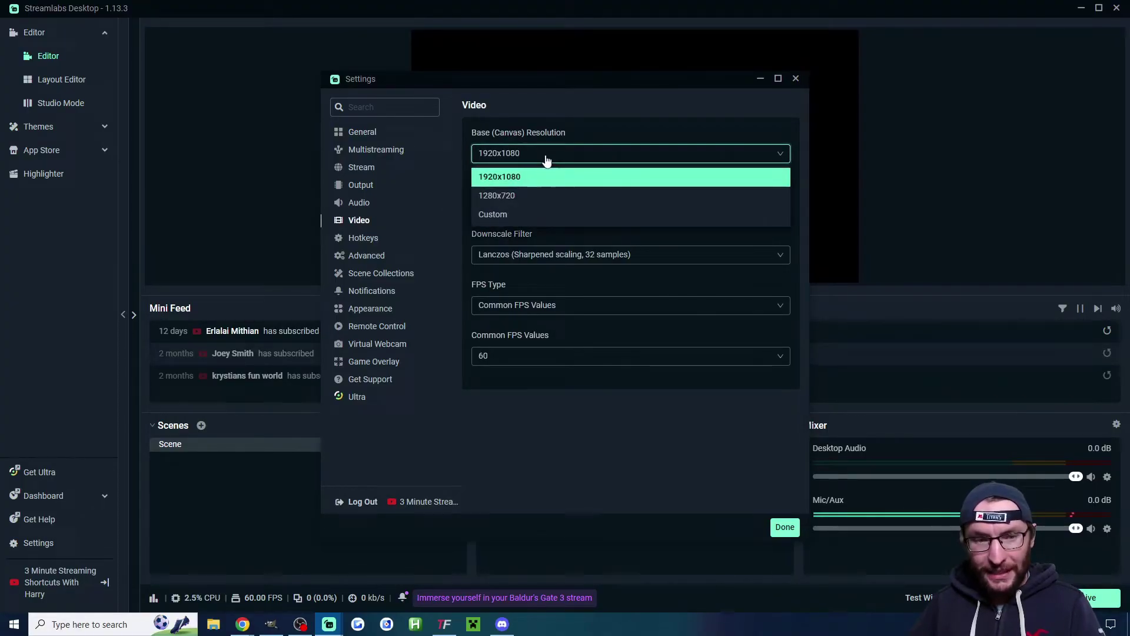
{"action": "left_click", "coordinate": [505, 217]}
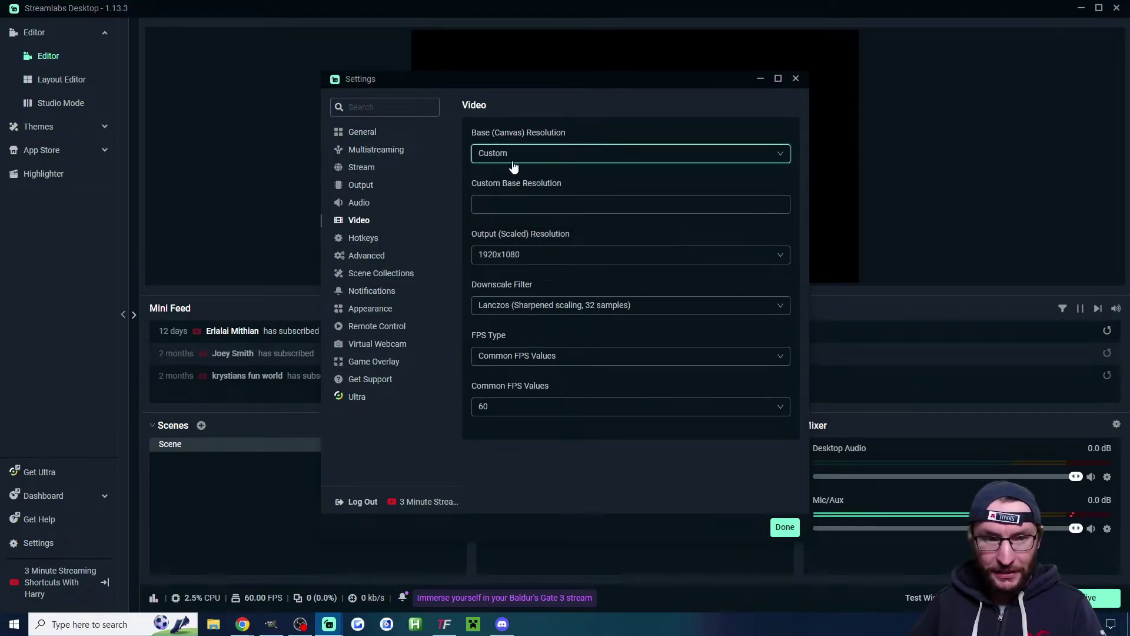
{"action": "left_click", "coordinate": [512, 199]}
{"action": "type", "text": "10"}
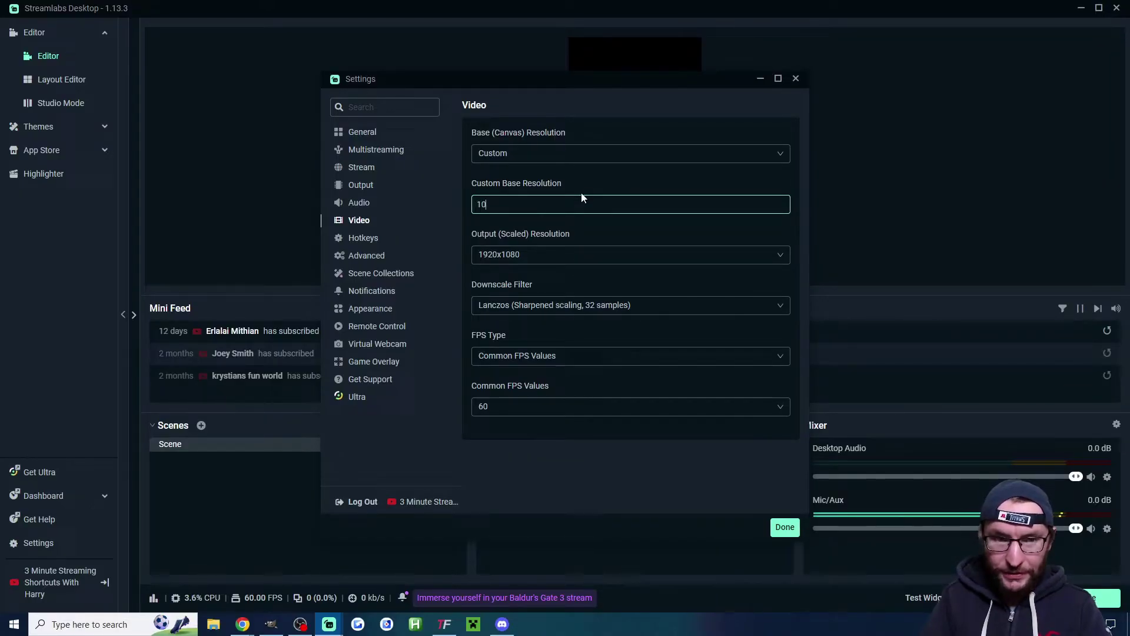
{"action": "type", "text": "80x1920"}
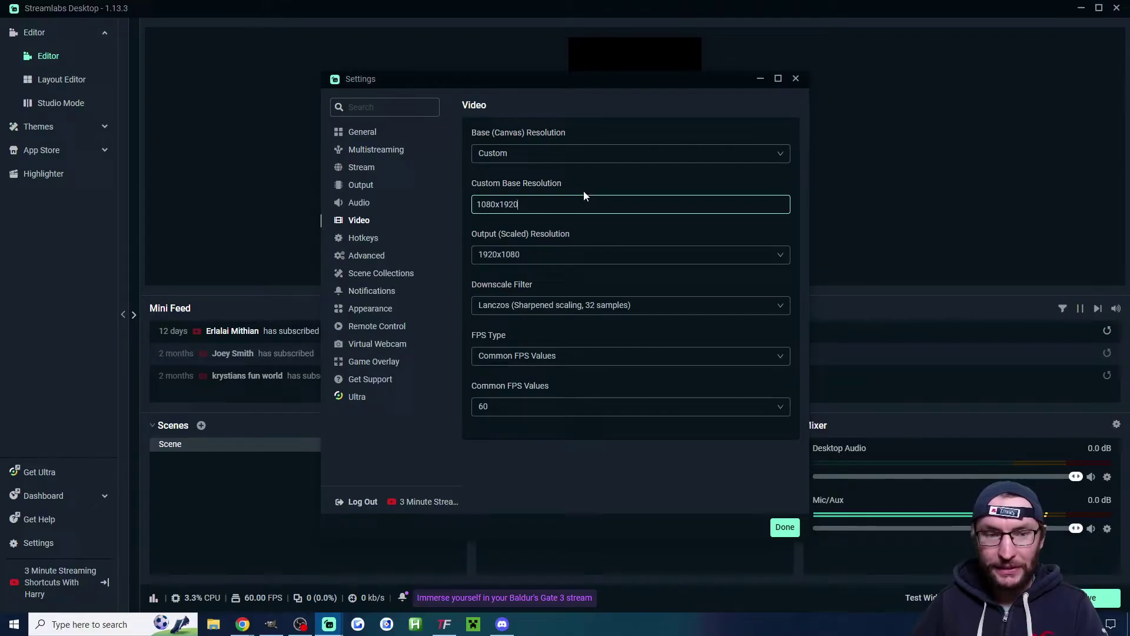
{"action": "left_click", "coordinate": [658, 259]}
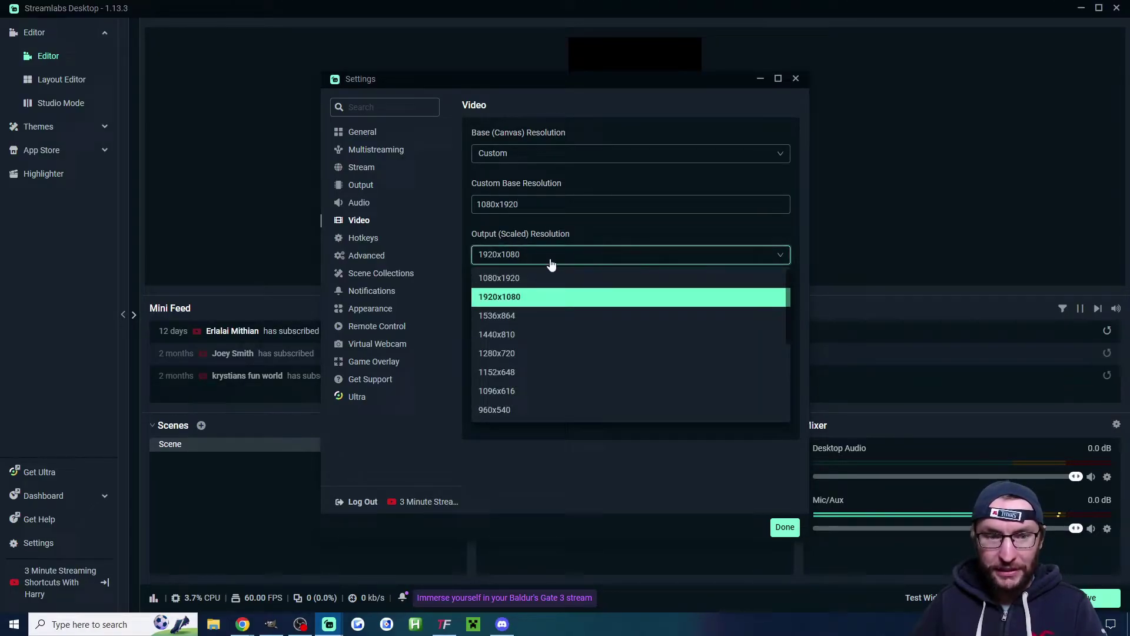
{"action": "left_click", "coordinate": [514, 281]}
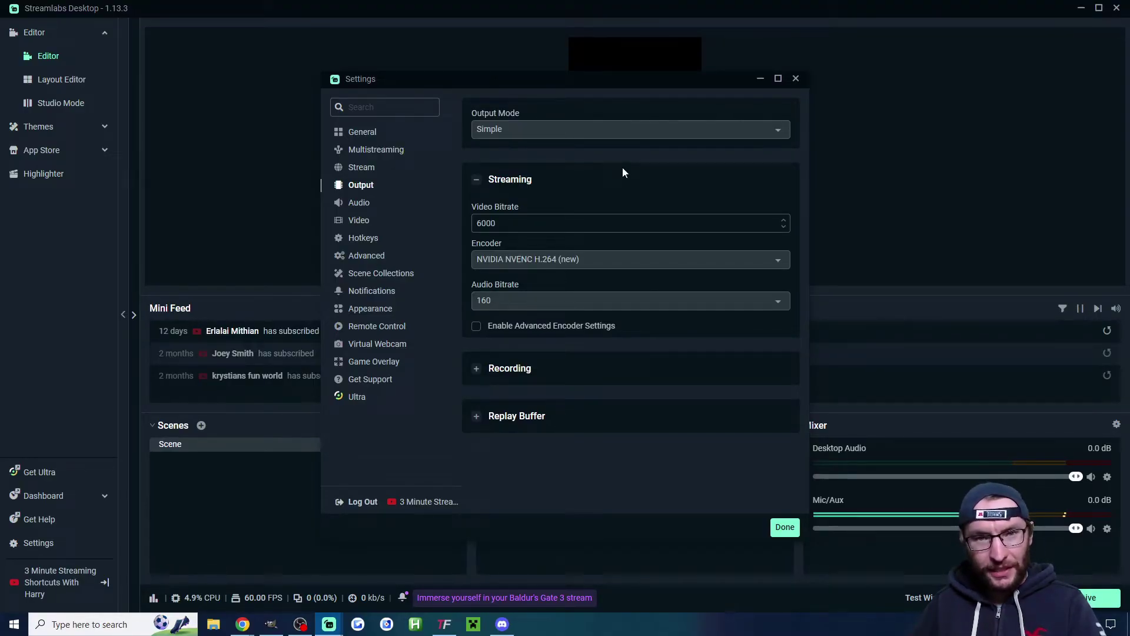
{"action": "left_click", "coordinate": [784, 527]}
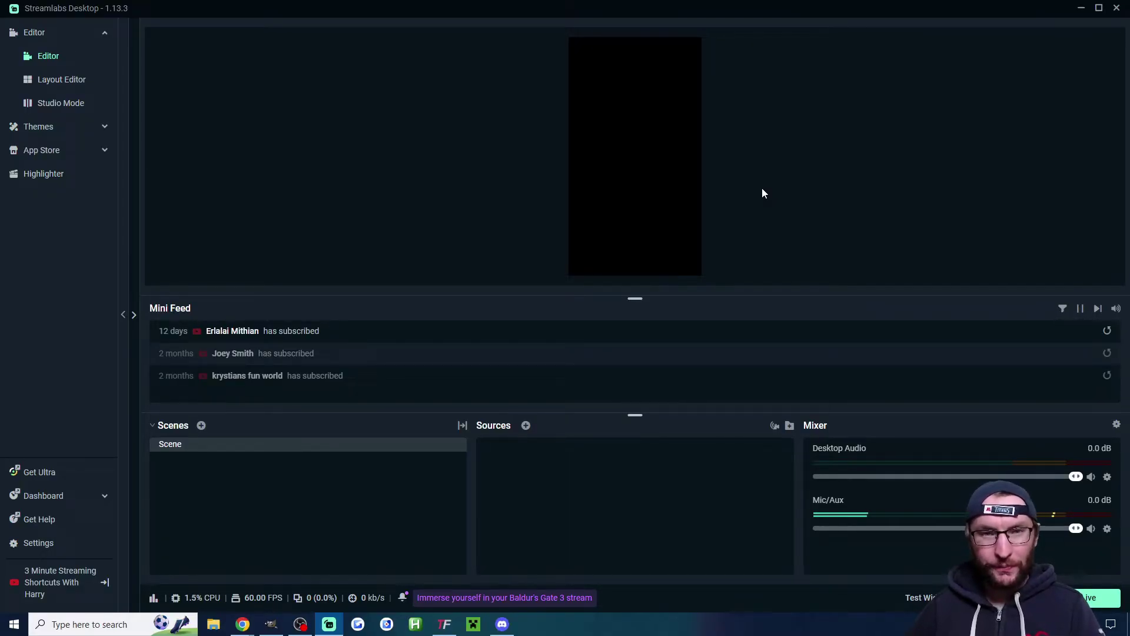
- Open the Add Source catalogue and view the Video Capture Device and Display Capture types
{"action": "left_click", "coordinate": [526, 426]}
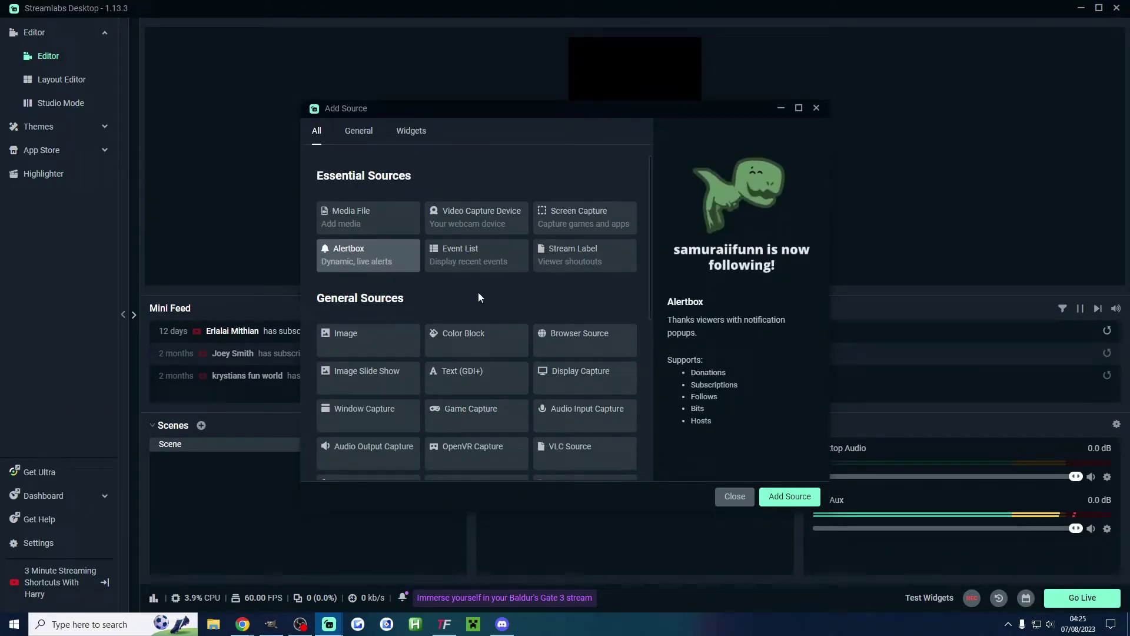
{"action": "left_click", "coordinate": [483, 226]}
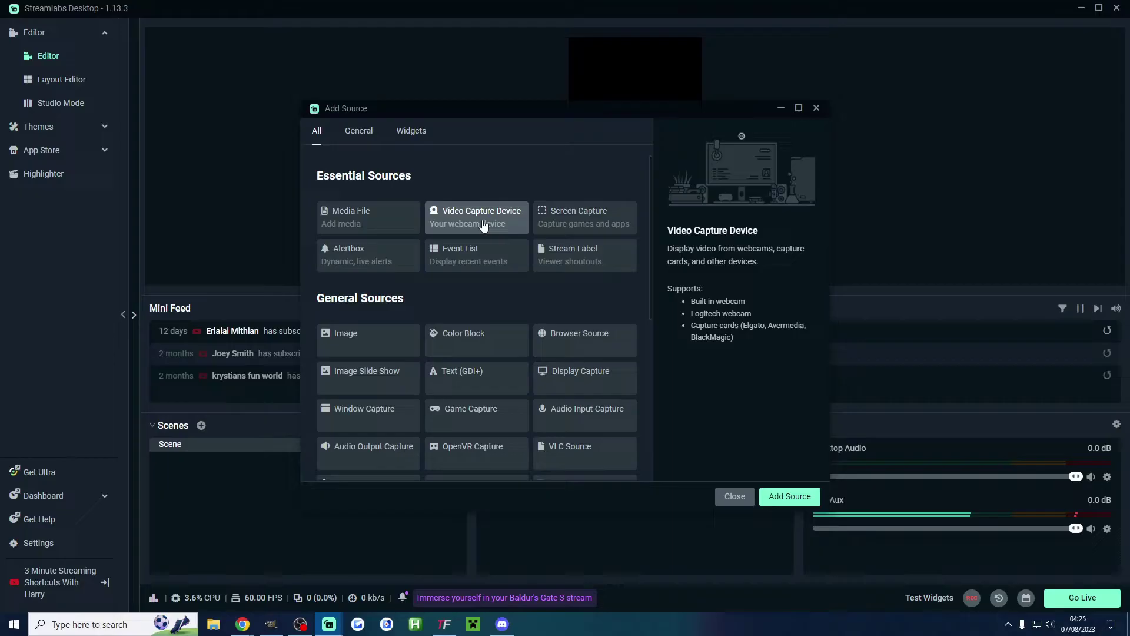
{"action": "left_click", "coordinate": [615, 389]}
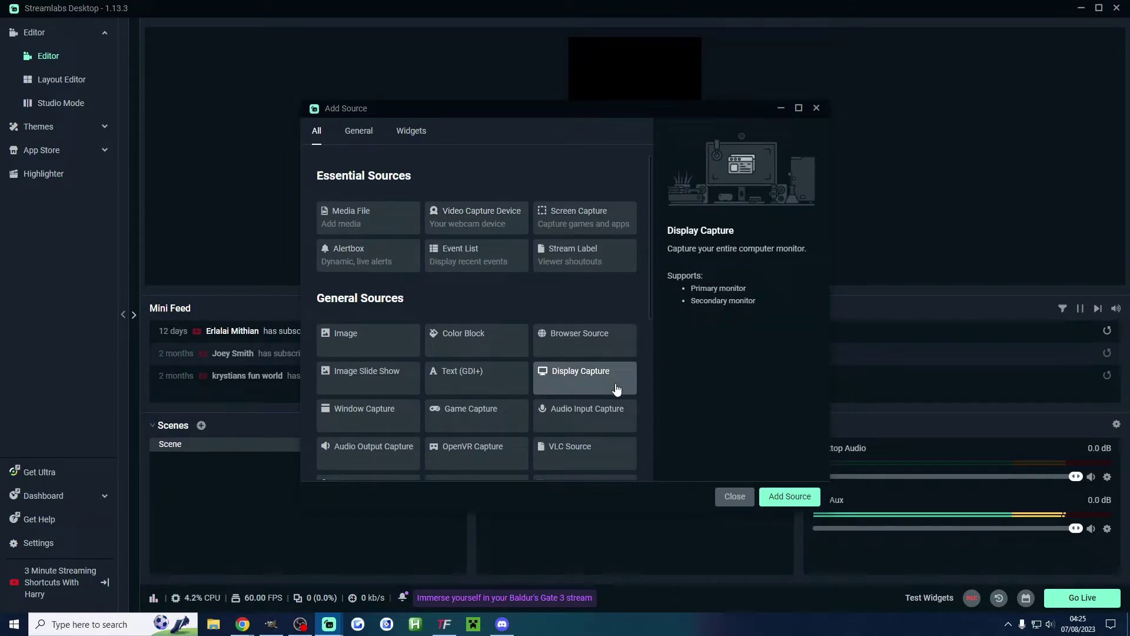
- Set the Video Capture Device to custom resolution 1920x1080 at 60 FPS
{"action": "left_click", "coordinate": [386, 268]}
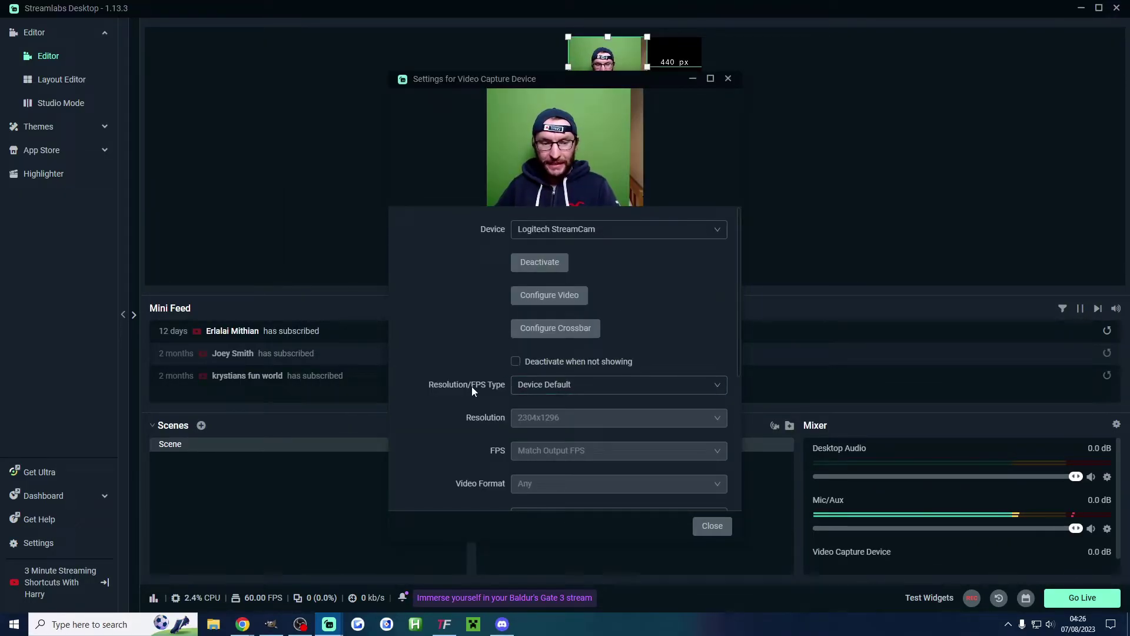
{"action": "left_click", "coordinate": [557, 384]}
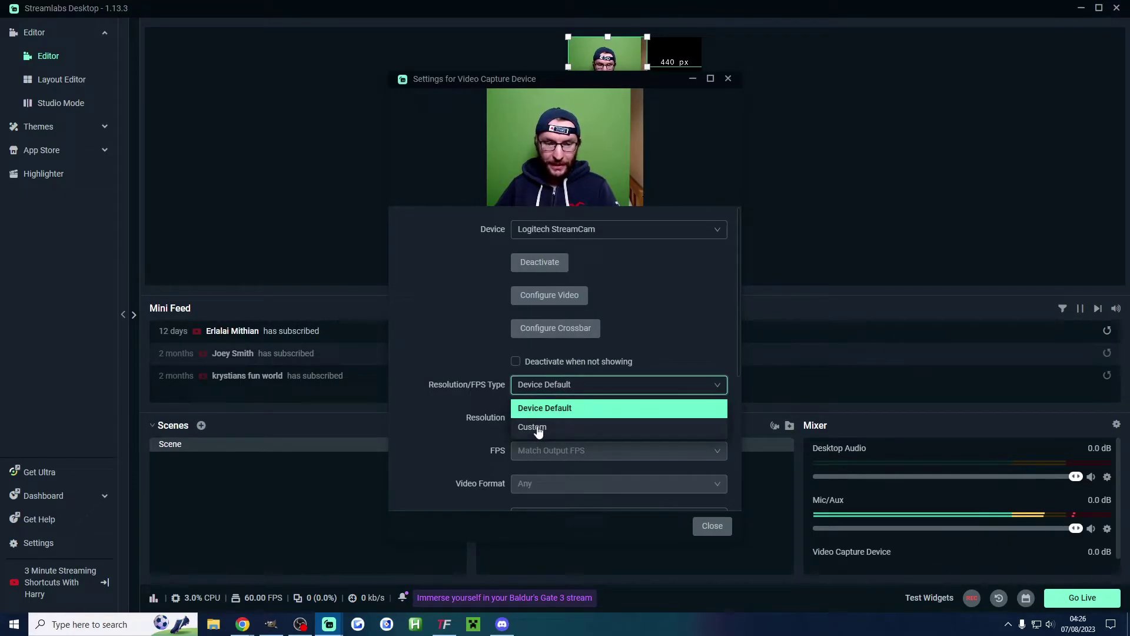
{"action": "left_click", "coordinate": [537, 424]}
{"action": "scroll", "coordinate": [641, 392], "scroll_direction": "down", "scroll_amount": 2}
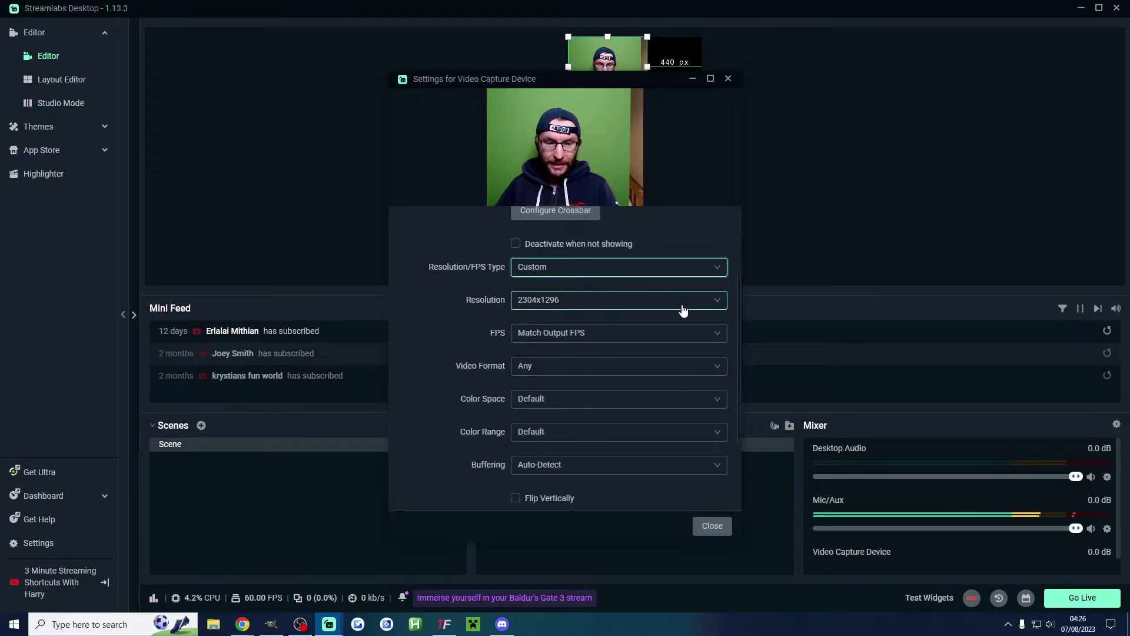
{"action": "left_click", "coordinate": [618, 307]}
{"action": "left_click", "coordinate": [616, 340]}
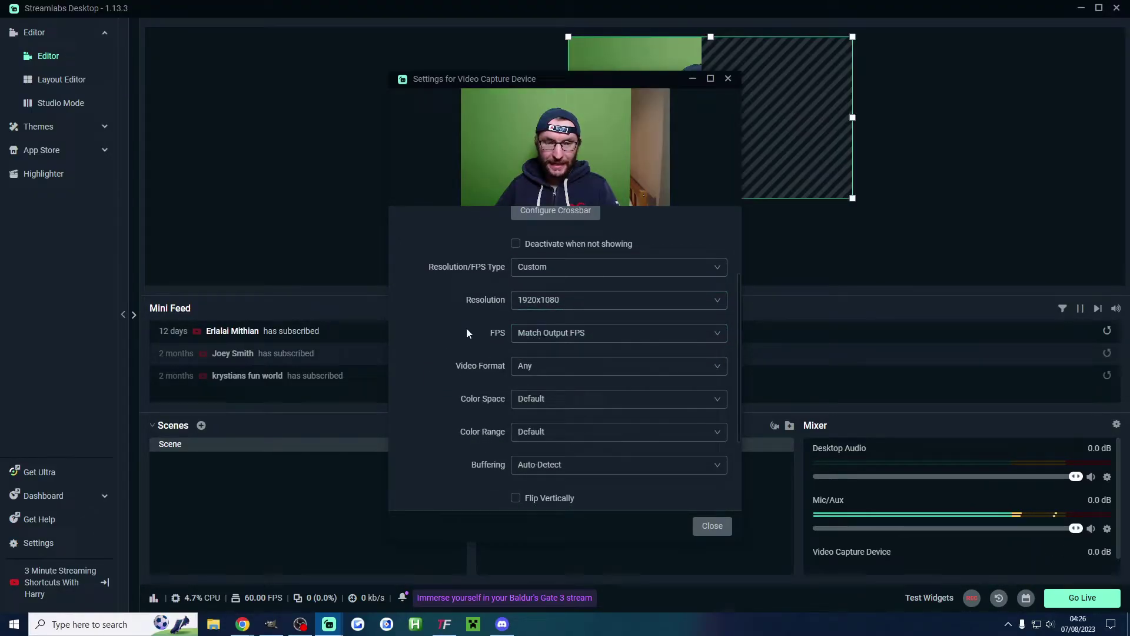
{"action": "left_click", "coordinate": [574, 333]}
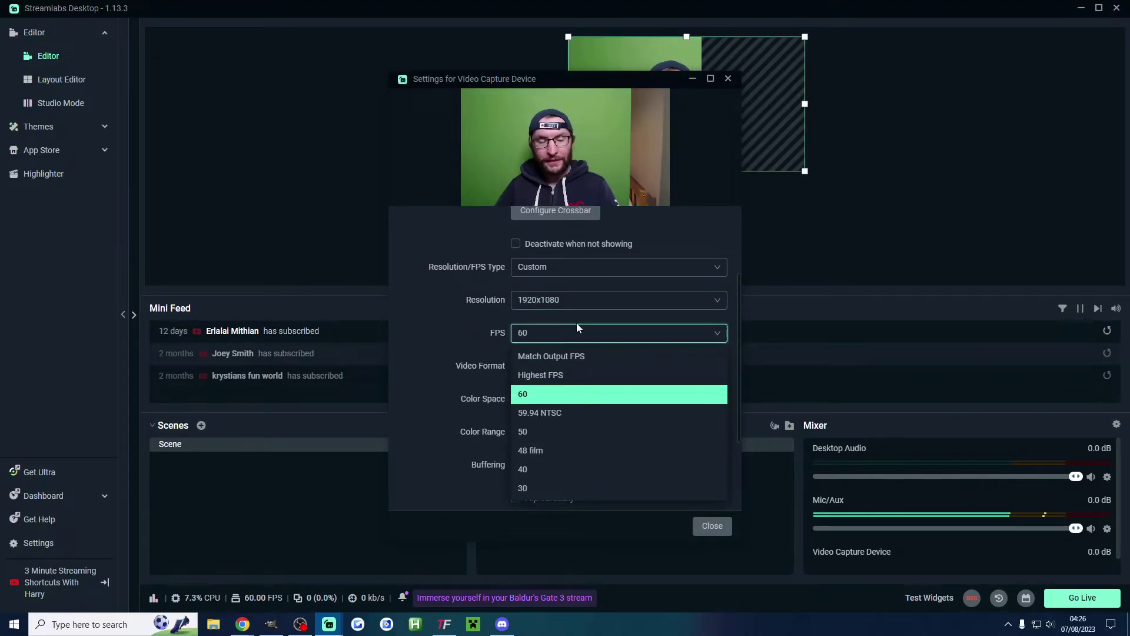
{"action": "left_click", "coordinate": [558, 398]}
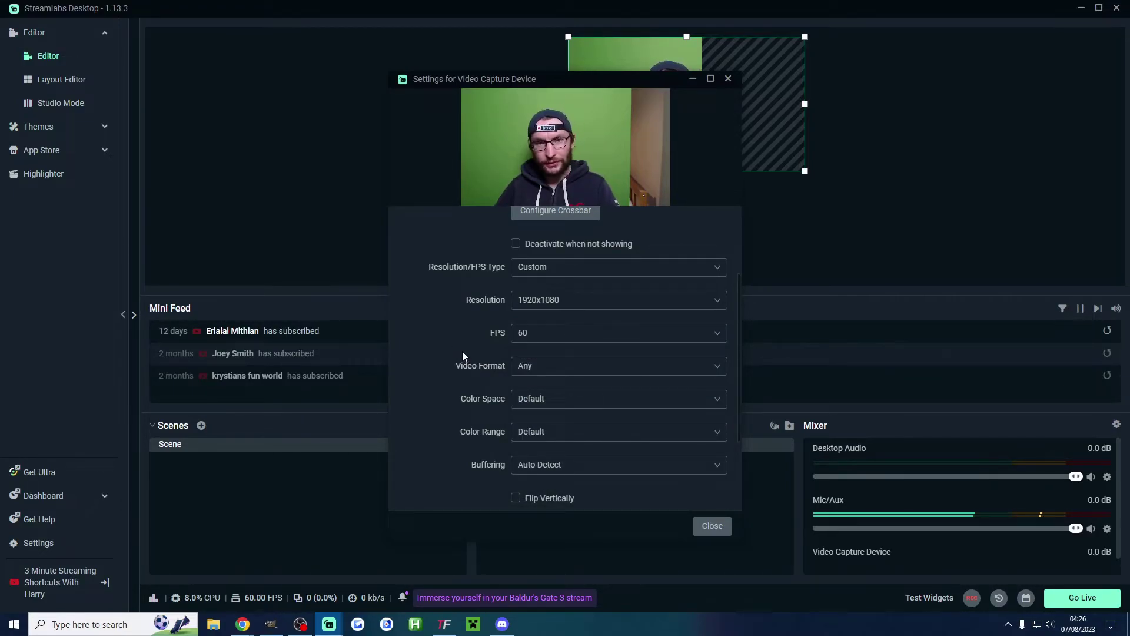
{"action": "scroll", "coordinate": [461, 351], "scroll_direction": "down", "scroll_amount": 3}
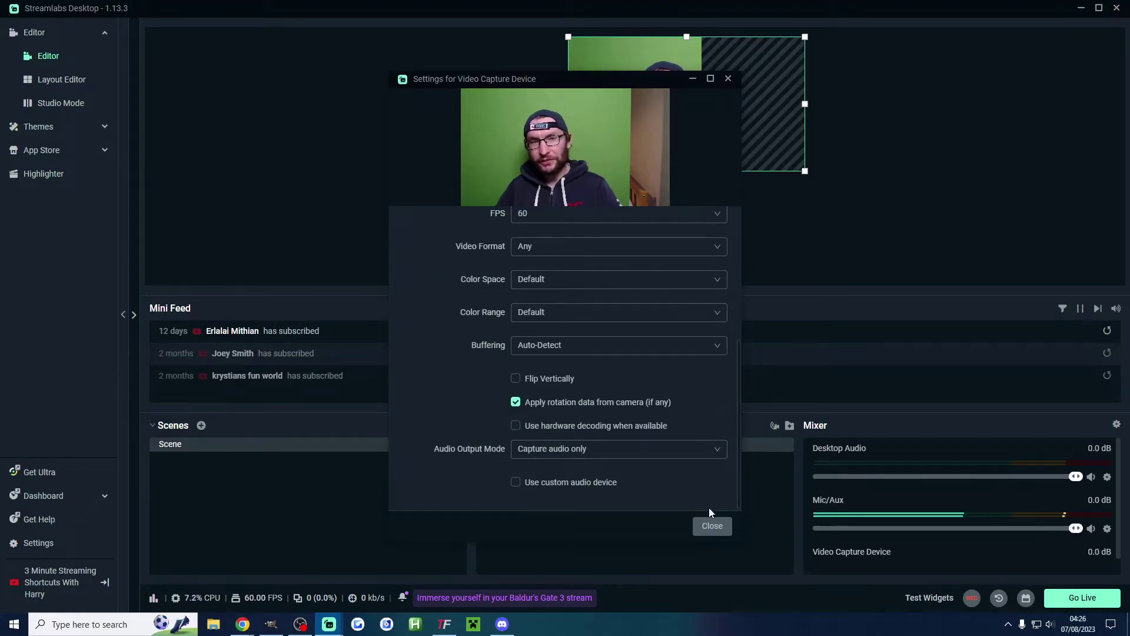
{"action": "left_click", "coordinate": [712, 525]}
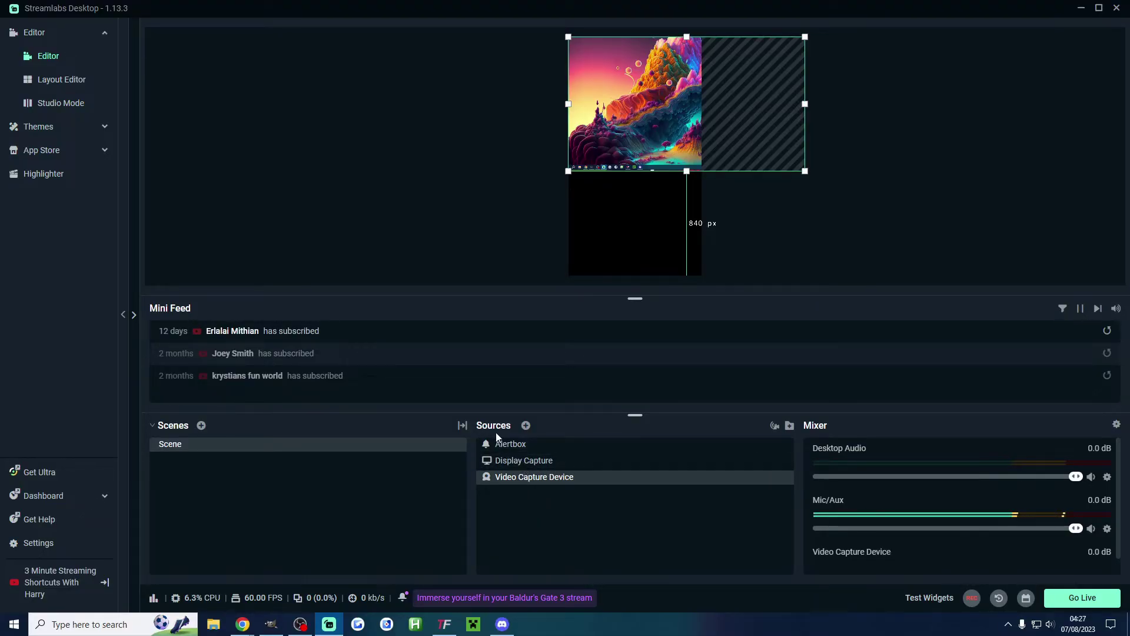
- Move the display capture down, then stretch the webcam across the canvas width and snap it to the top
{"action": "left_click", "coordinate": [681, 462]}
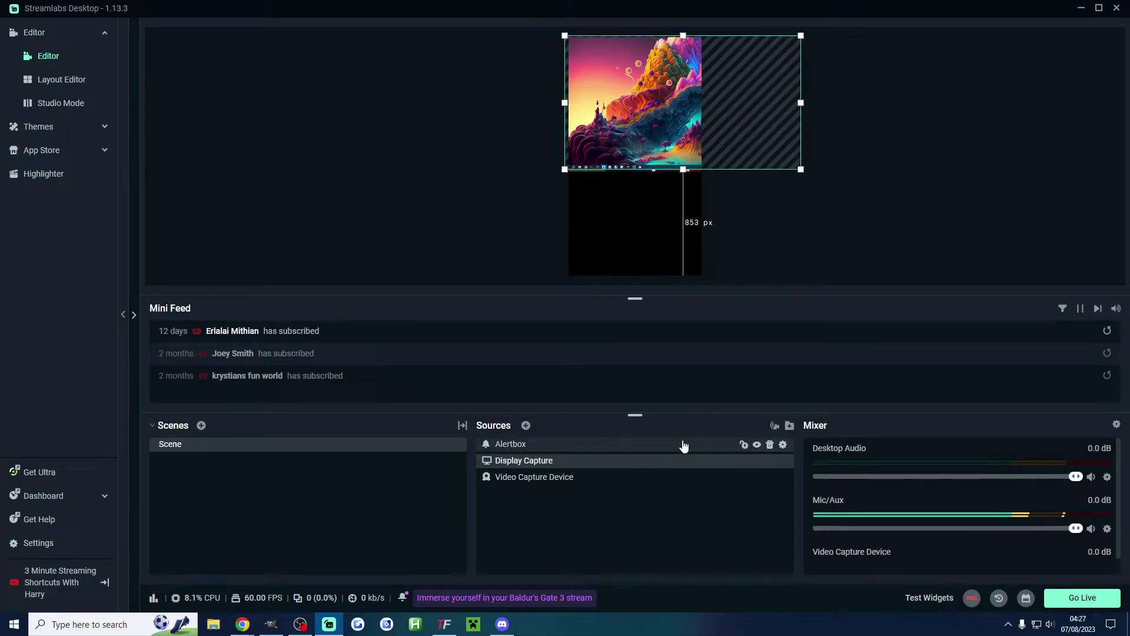
{"action": "left_click", "coordinate": [684, 446]}
{"action": "left_click", "coordinate": [577, 462]}
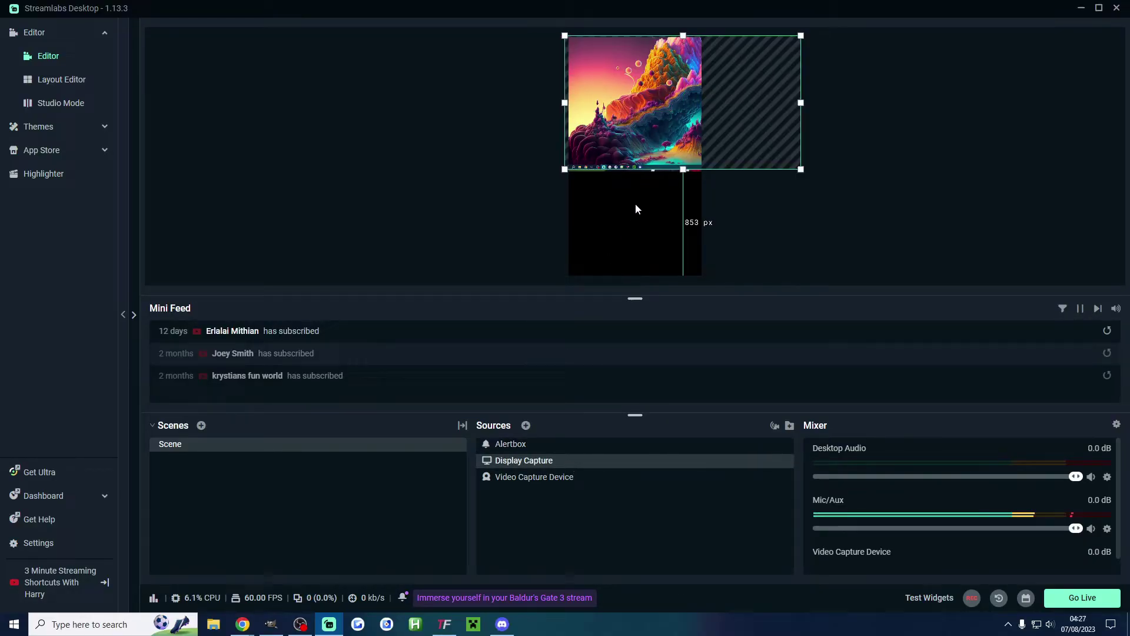
{"action": "left_click_drag", "start_coordinate": [597, 151], "coordinate": [565, 254]}
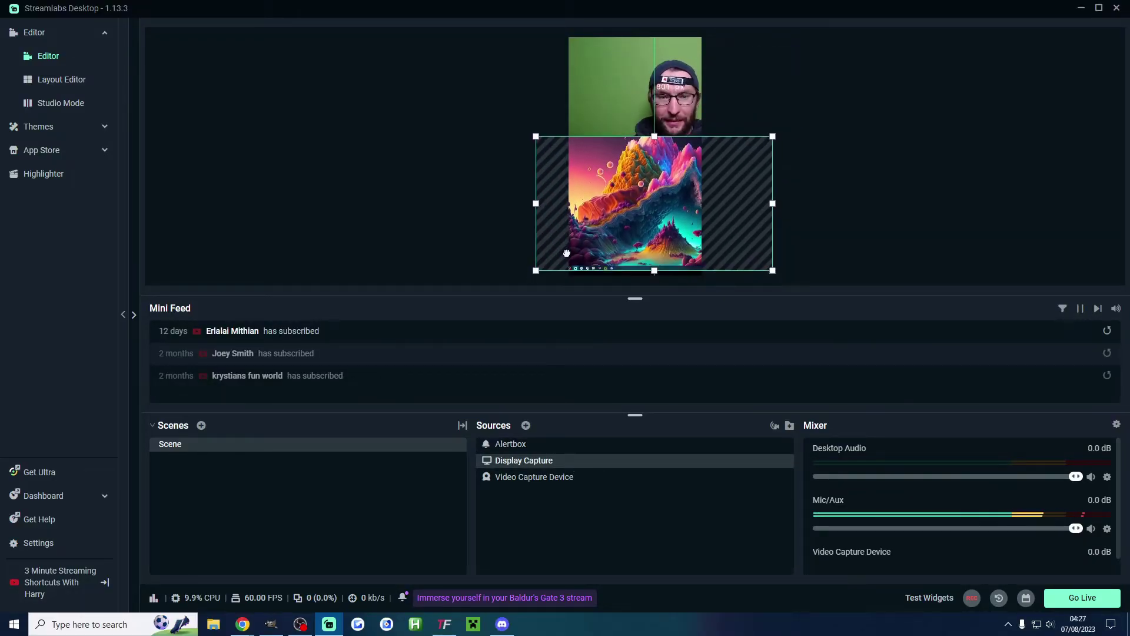
{"action": "left_click", "coordinate": [545, 477]}
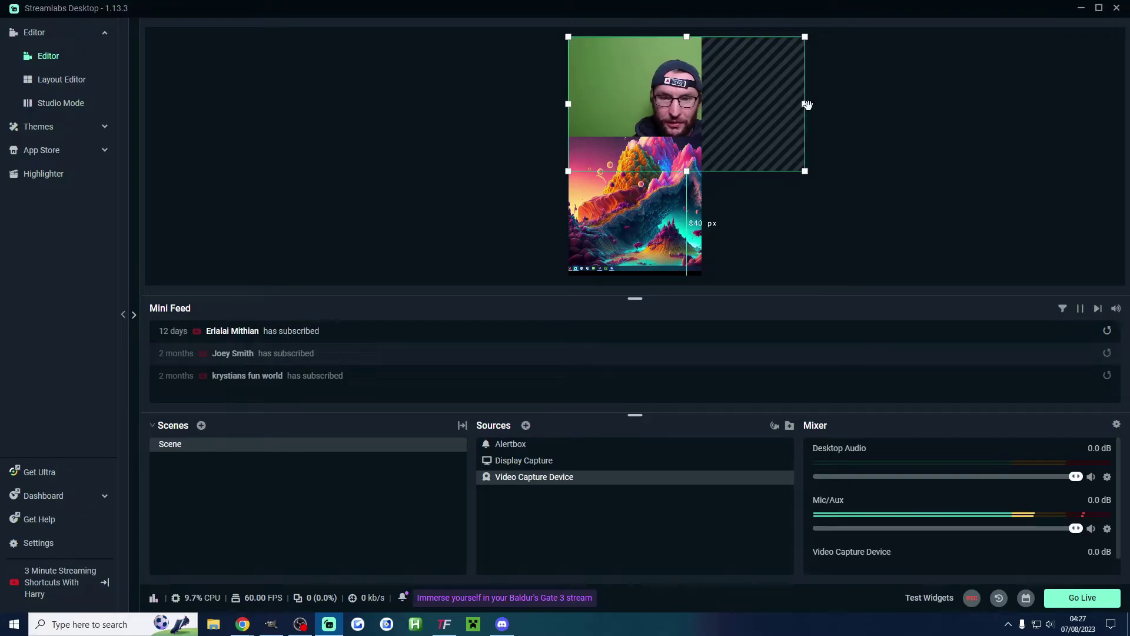
{"action": "left_click_drag", "start_coordinate": [804, 104], "coordinate": [709, 87]}
{"action": "left_click_drag", "start_coordinate": [641, 100], "coordinate": [640, 75]}
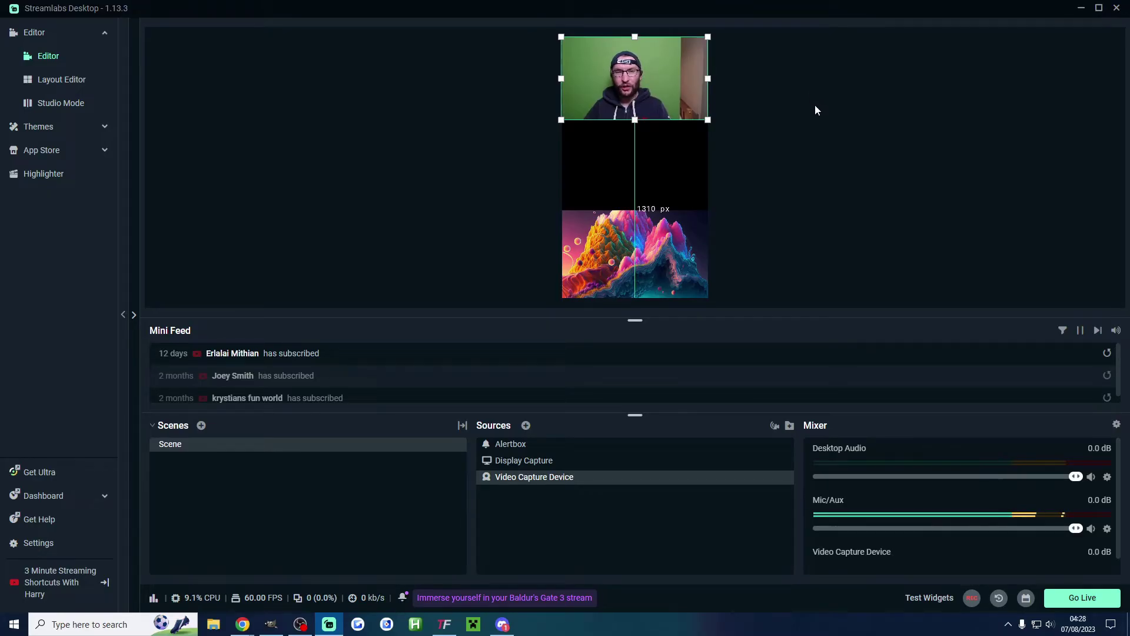
- Fit the display capture beneath the webcam to the canvas bottom, center it horizontally, and enlarge the preview
{"action": "left_click", "coordinate": [533, 460]}
{"action": "left_click_drag", "start_coordinate": [620, 218], "coordinate": [612, 137]}
{"action": "left_click_drag", "start_coordinate": [630, 266], "coordinate": [630, 299]}
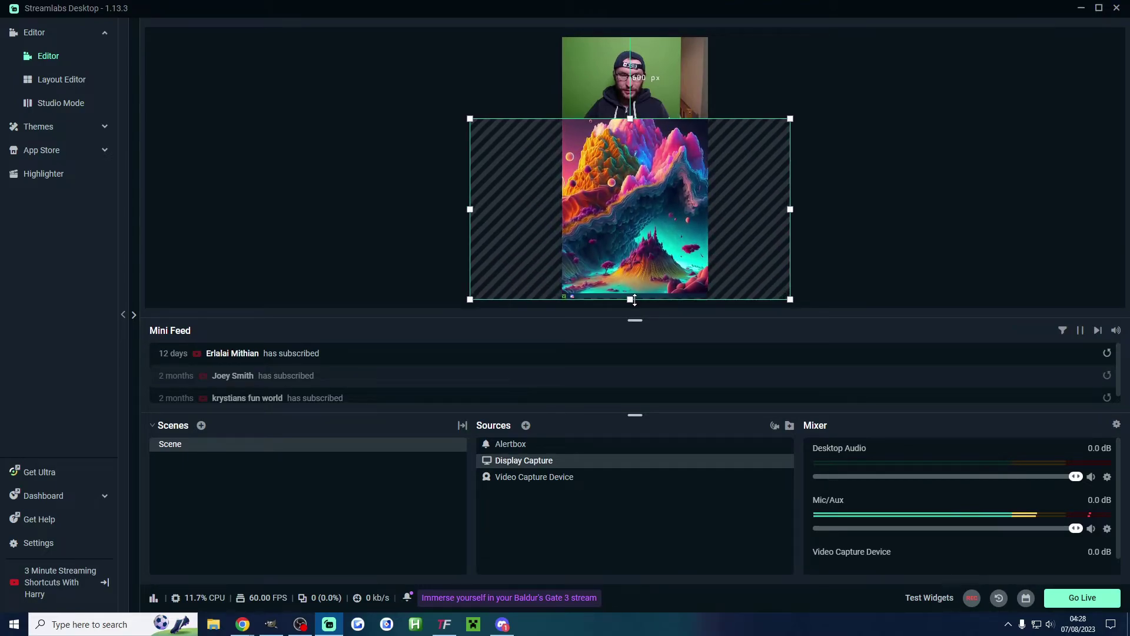
{"action": "right_click", "coordinate": [628, 156]}
{"action": "mouse_move", "coordinate": [730, 245]}
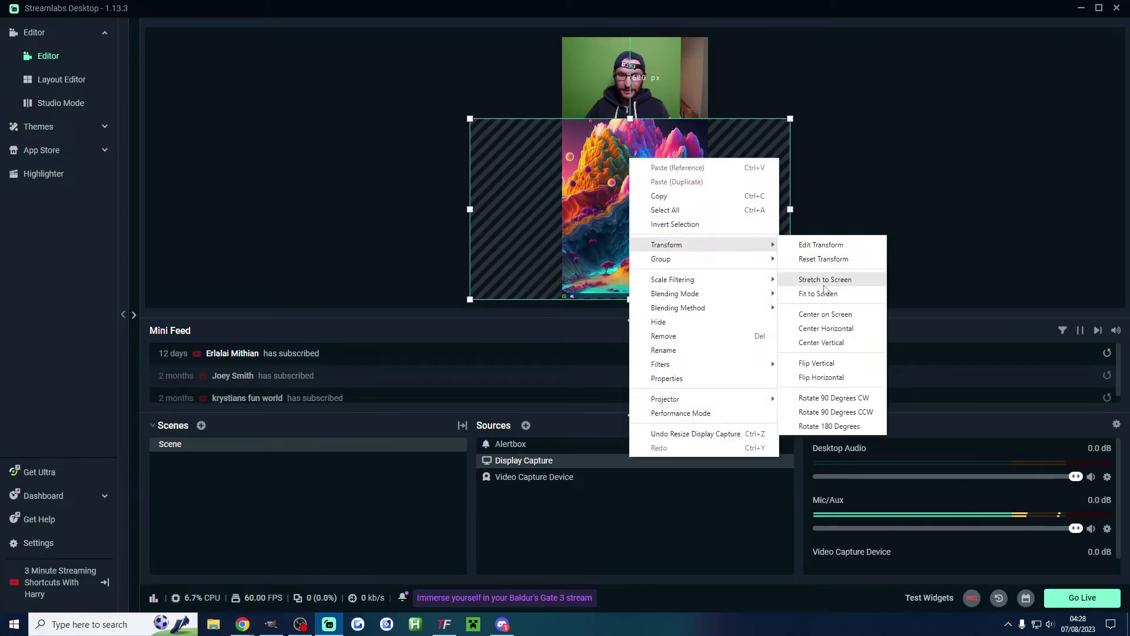
{"action": "left_click", "coordinate": [847, 329]}
{"action": "left_click", "coordinate": [907, 243]}
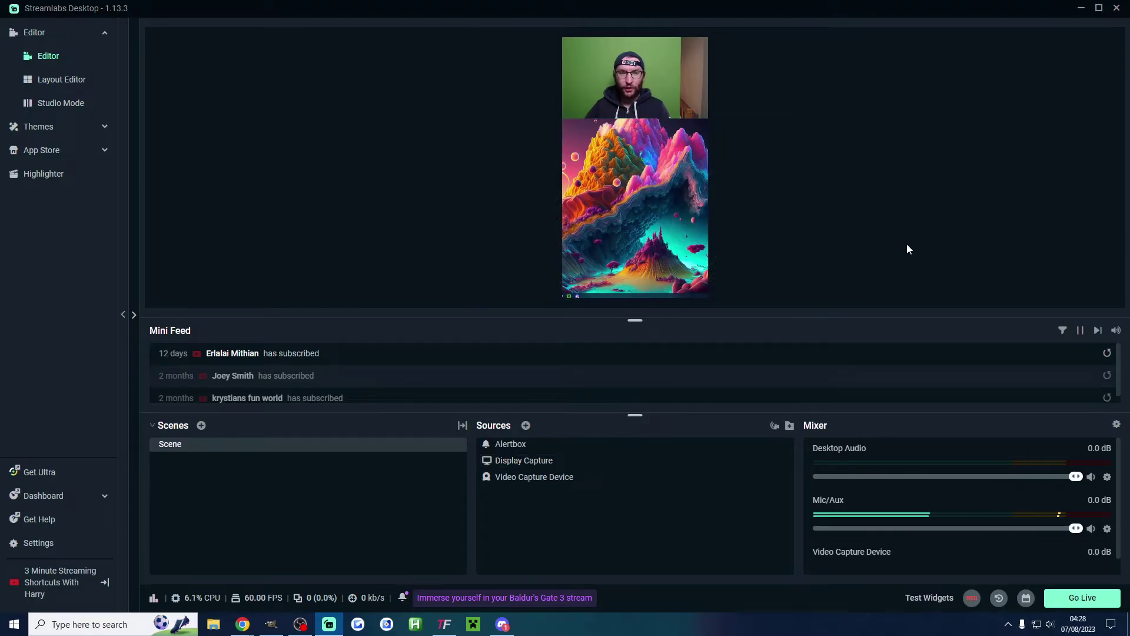
{"action": "left_click", "coordinate": [636, 90]}
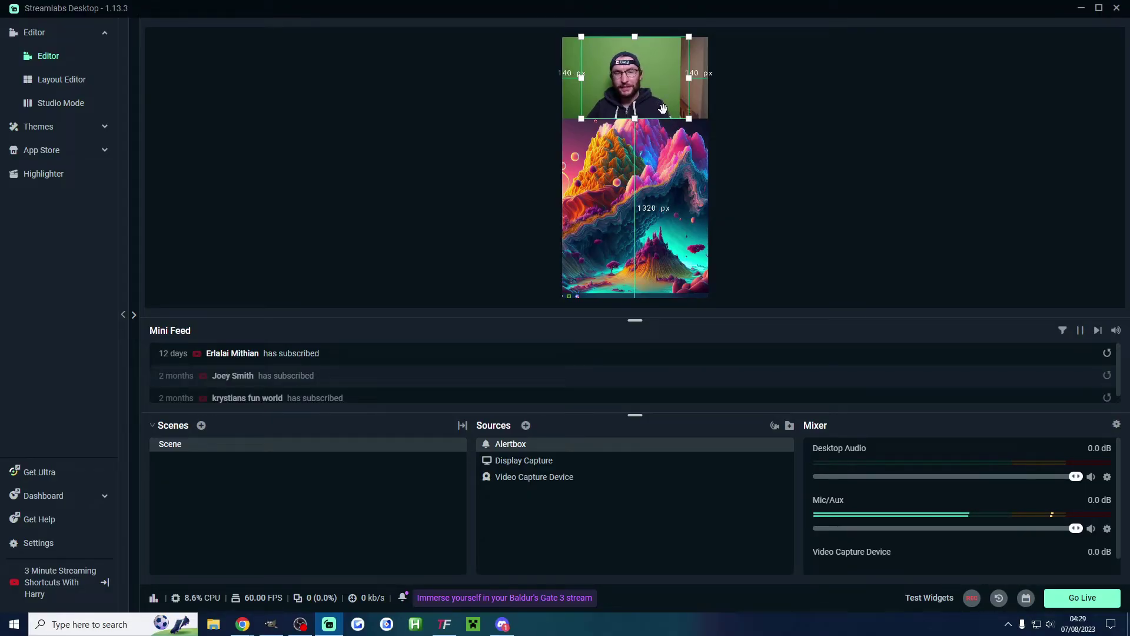
{"action": "left_click_drag", "start_coordinate": [949, 414], "coordinate": [949, 441]}
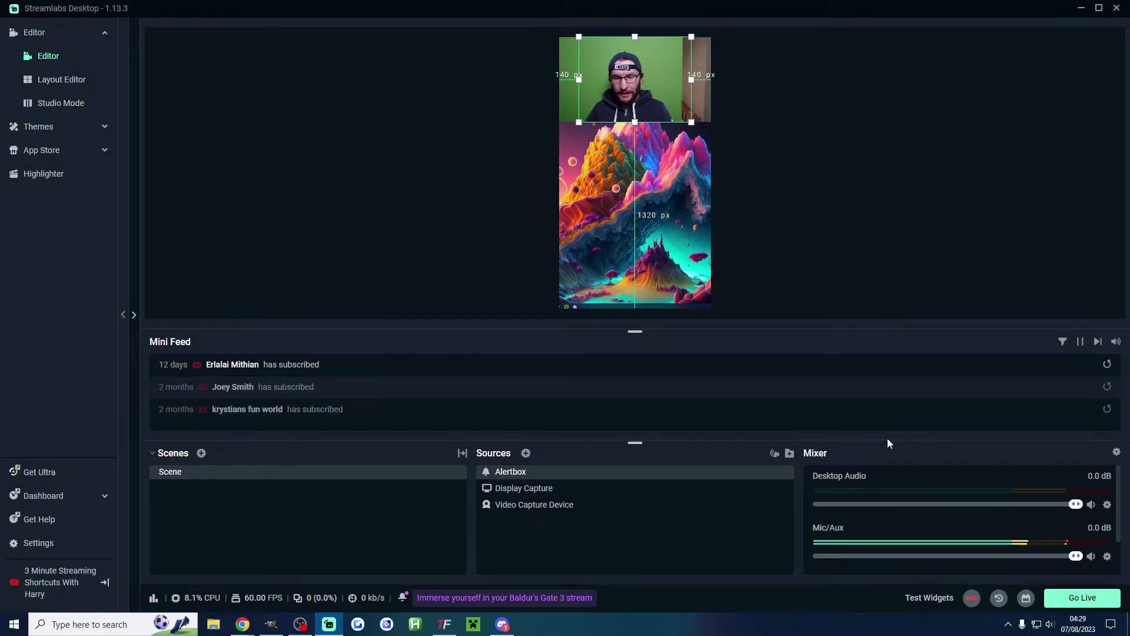
{"action": "mouse_move", "coordinate": [815, 452]}
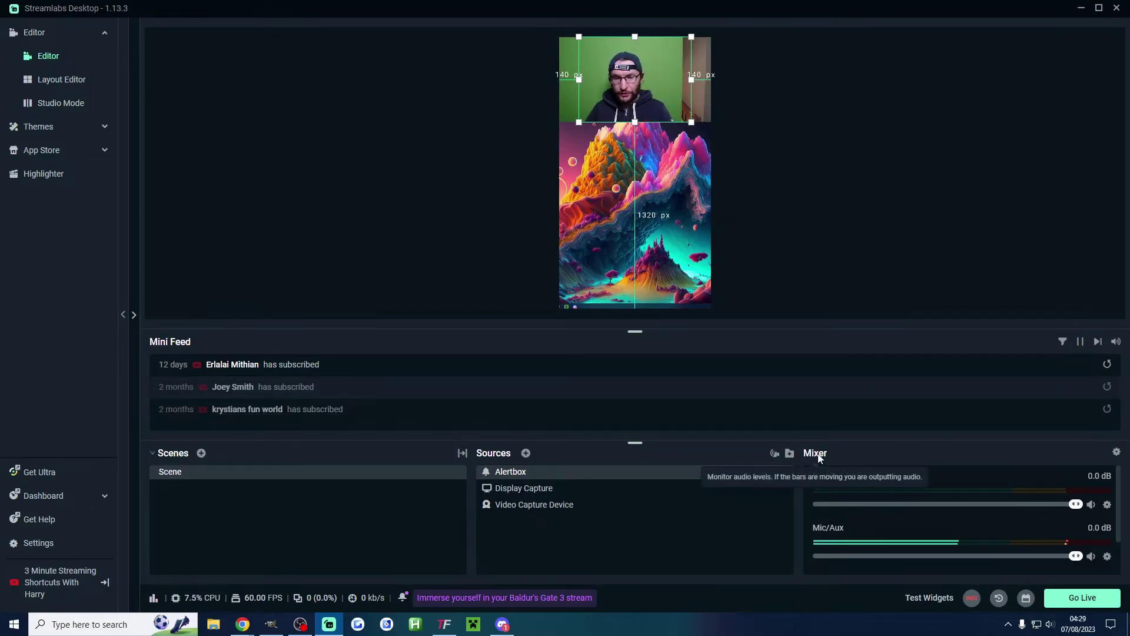
{"action": "left_click", "coordinate": [1117, 451]}
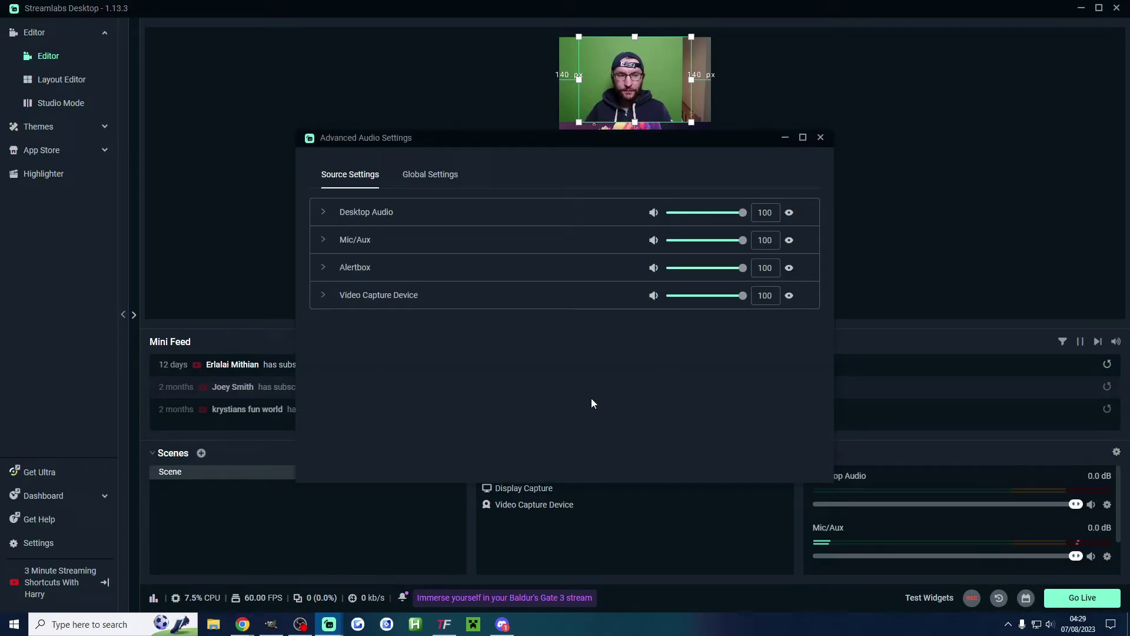
{"action": "left_click", "coordinate": [323, 212]}
{"action": "left_click", "coordinate": [519, 246]}
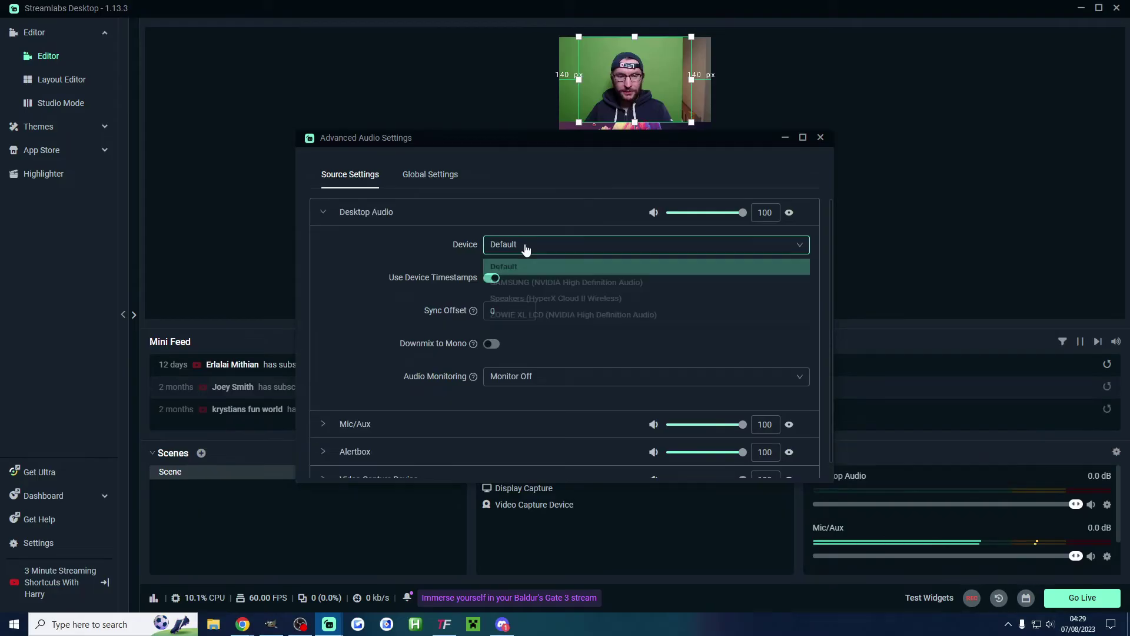
{"action": "left_click", "coordinate": [627, 306]}
{"action": "scroll", "coordinate": [660, 297], "scroll_direction": "down", "scroll_amount": 1}
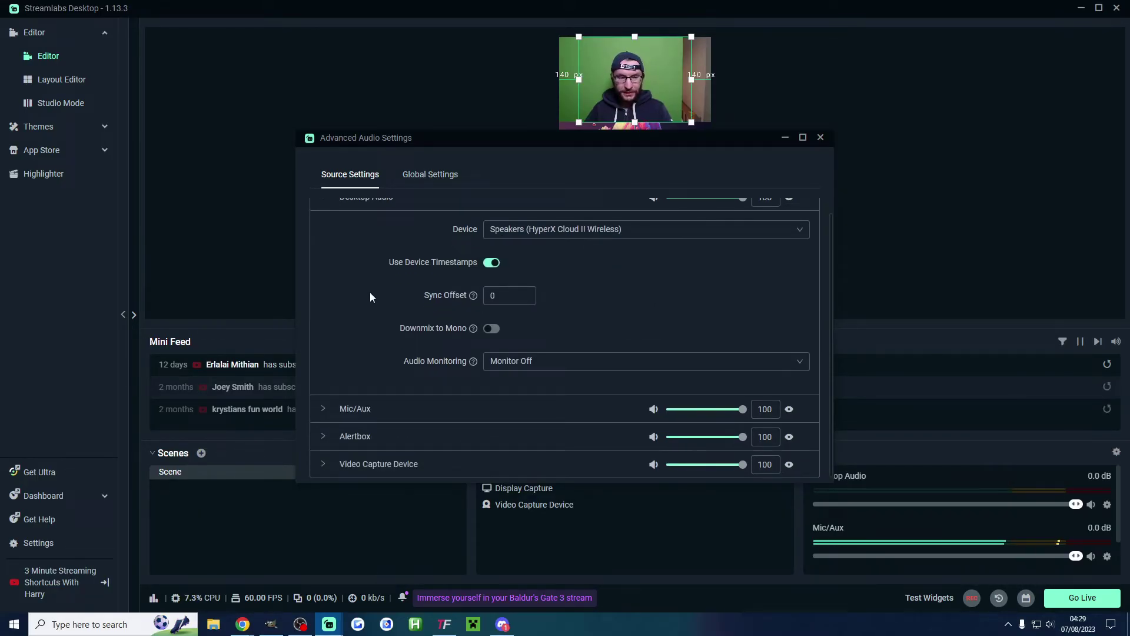
- Set the Mic/Aux device to Microphone (HyperX Quadcast) and close the audio settings
{"action": "left_click", "coordinate": [328, 408]}
{"action": "left_click", "coordinate": [560, 256]}
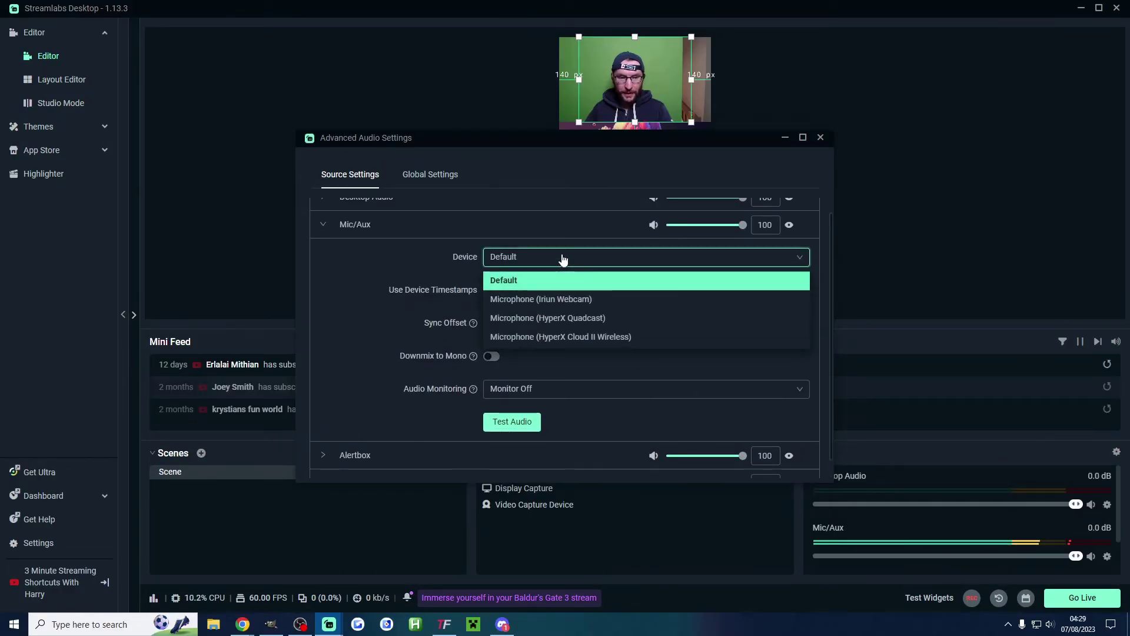
{"action": "left_click", "coordinate": [591, 318]}
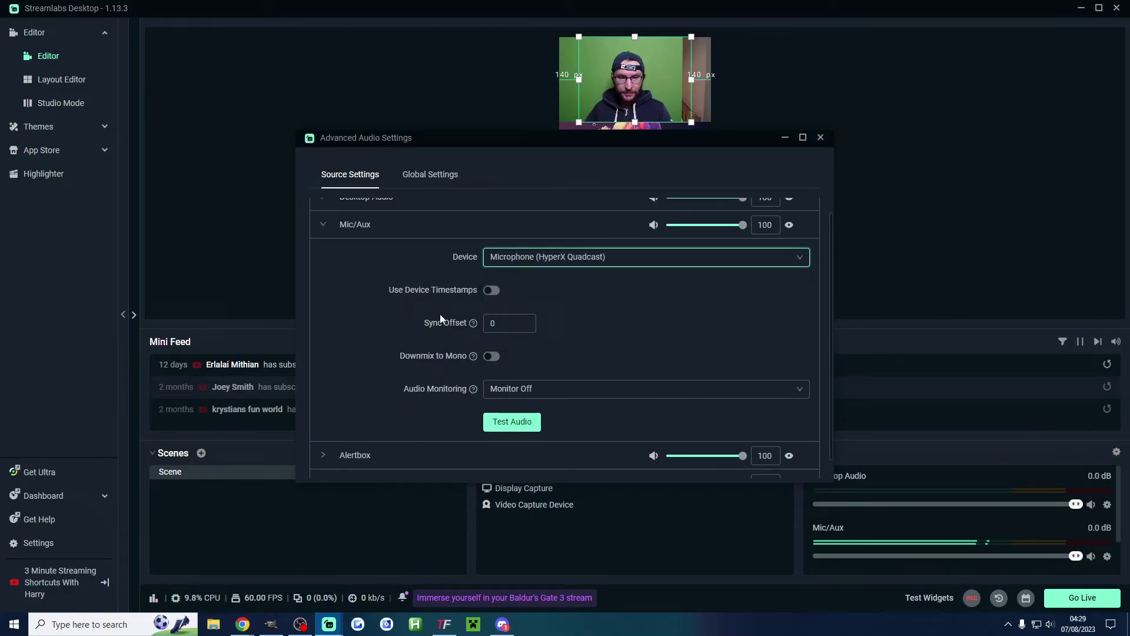
{"action": "scroll", "coordinate": [377, 322], "scroll_direction": "up", "scroll_amount": 1}
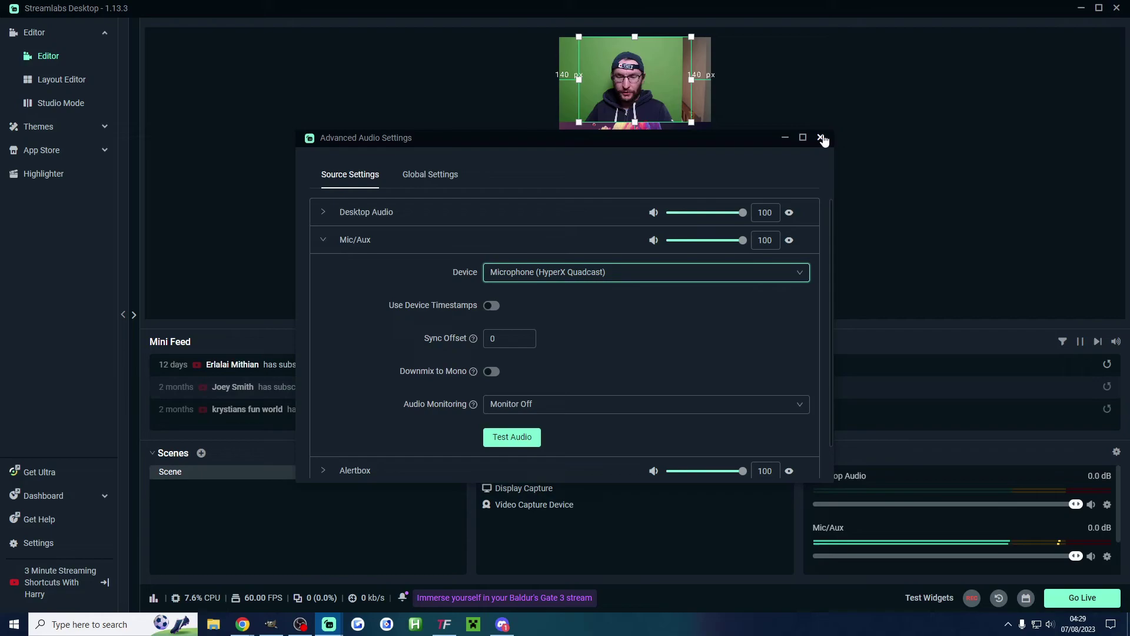
{"action": "left_click", "coordinate": [820, 138]}
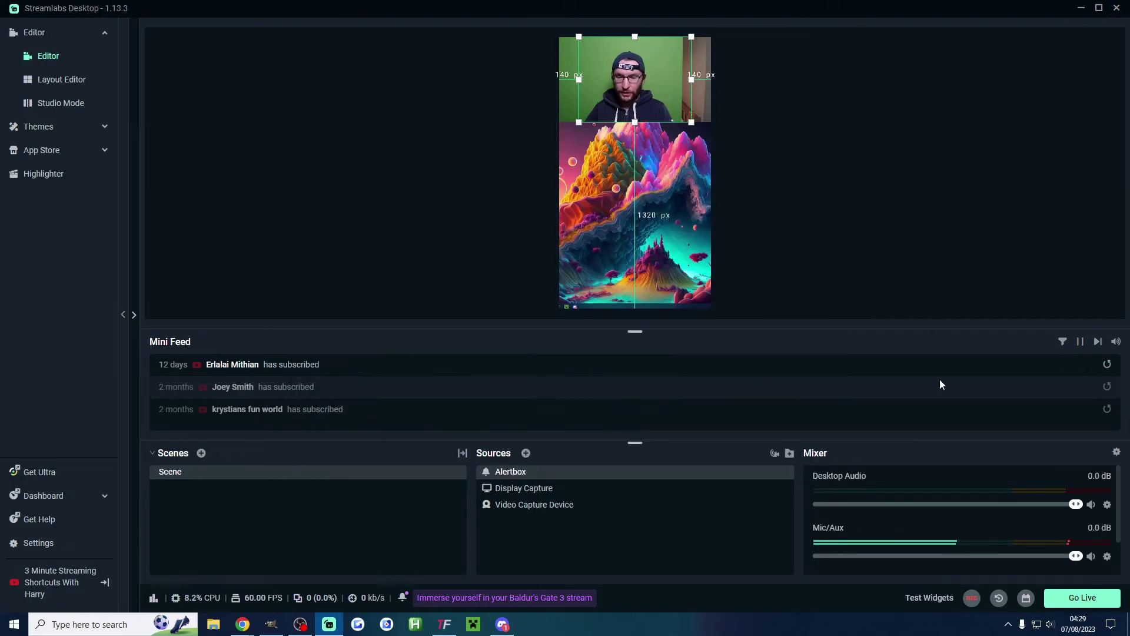
- Add a Noise Suppression filter to Mic/Aux with its method set to RNNoise
{"action": "left_click", "coordinate": [1107, 558]}
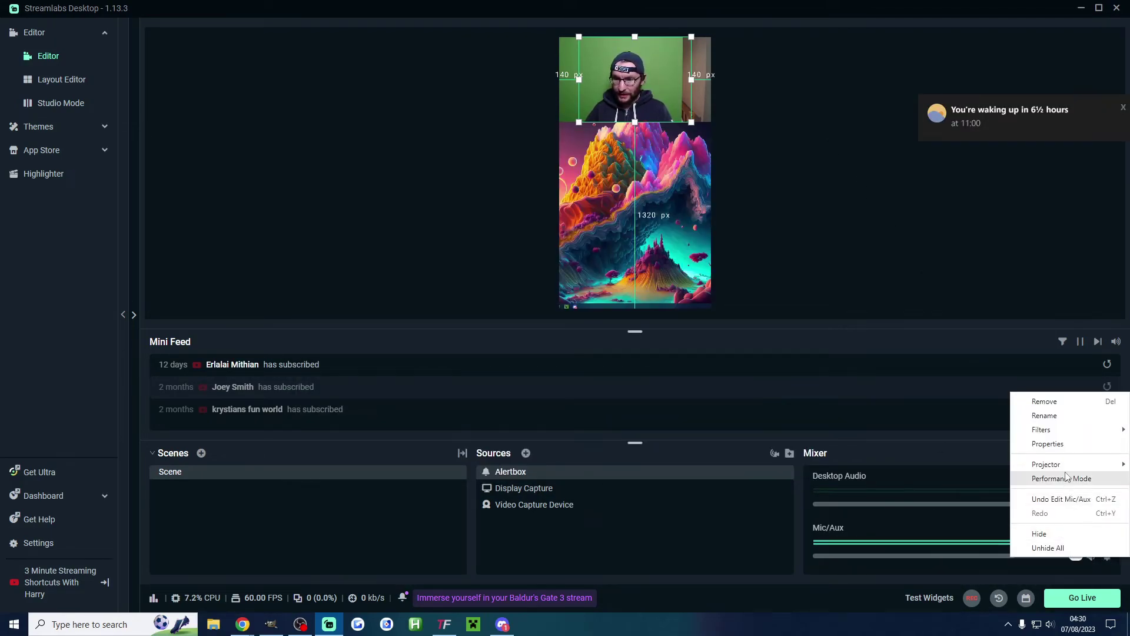
{"action": "mouse_move", "coordinate": [1054, 429]}
{"action": "left_click", "coordinate": [986, 429]}
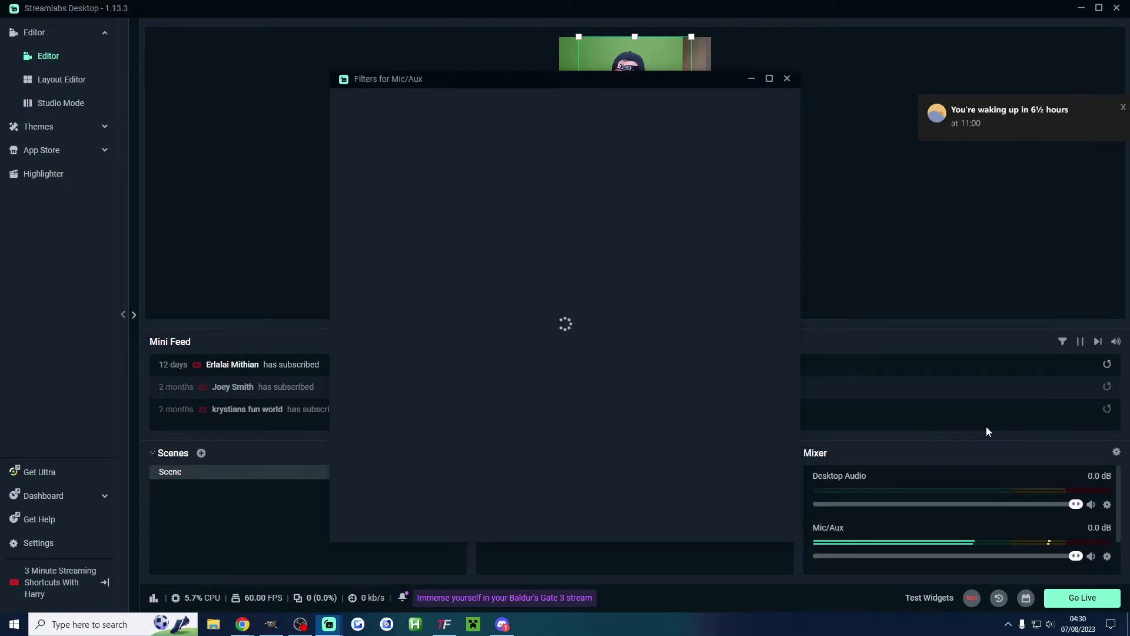
{"action": "left_click", "coordinate": [365, 218]}
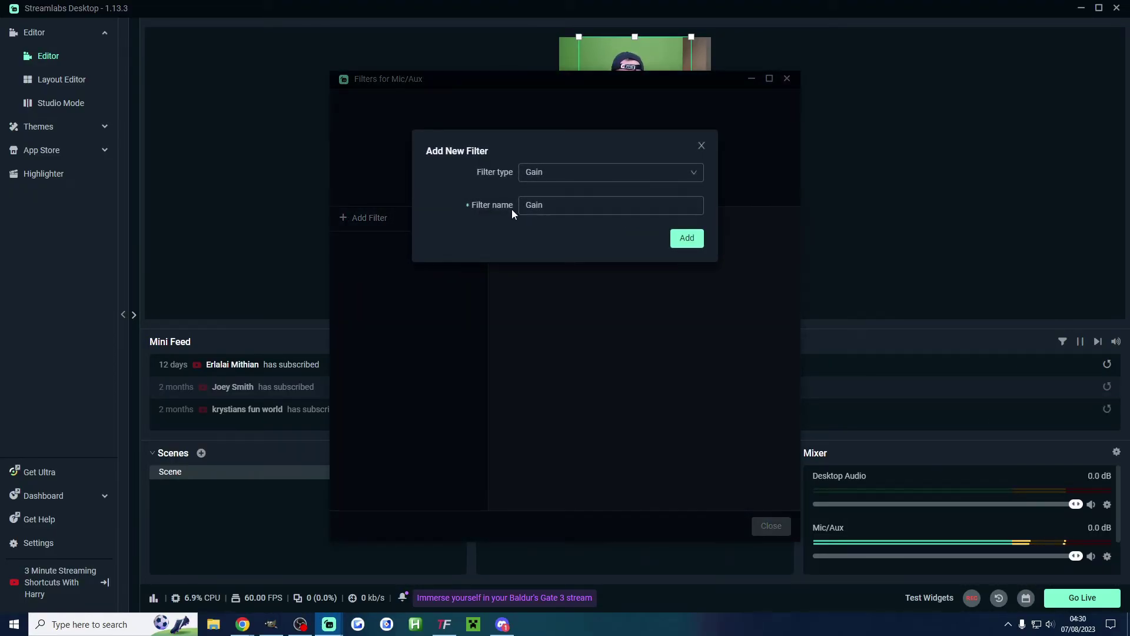
{"action": "left_click", "coordinate": [565, 172]}
{"action": "left_click", "coordinate": [577, 214]}
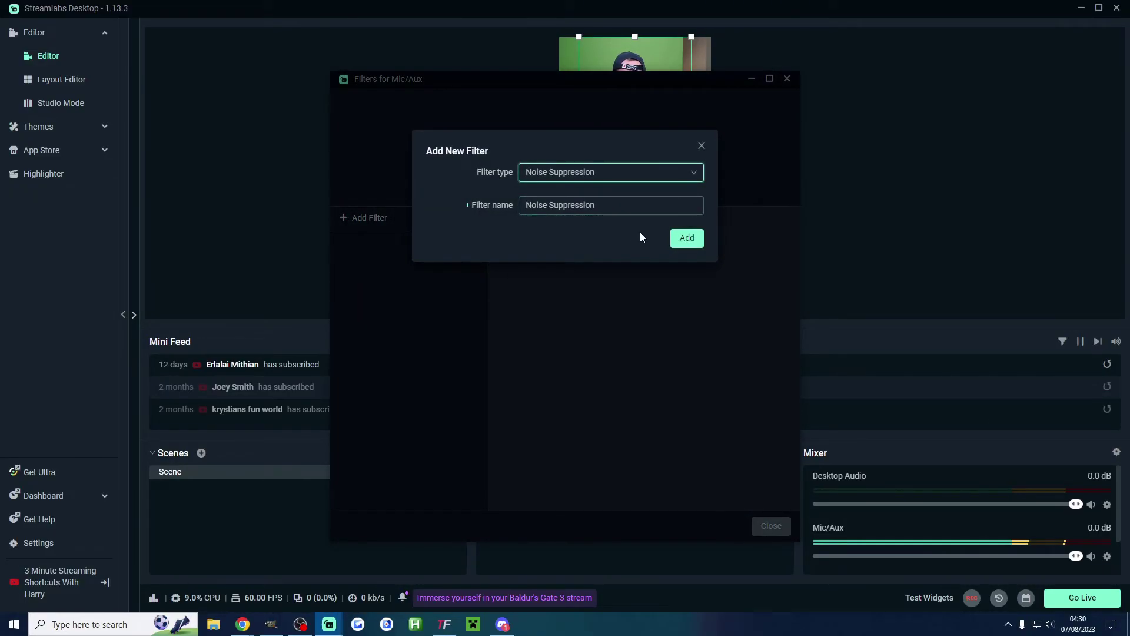
{"action": "left_click", "coordinate": [683, 240]}
{"action": "left_click", "coordinate": [680, 231]}
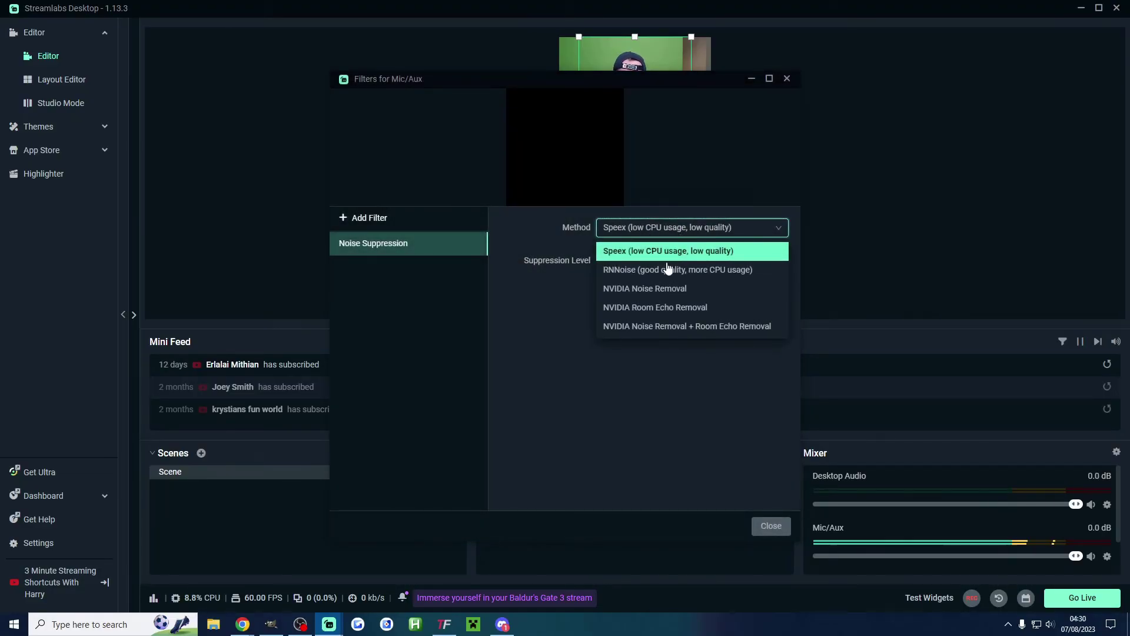
{"action": "left_click", "coordinate": [664, 272]}
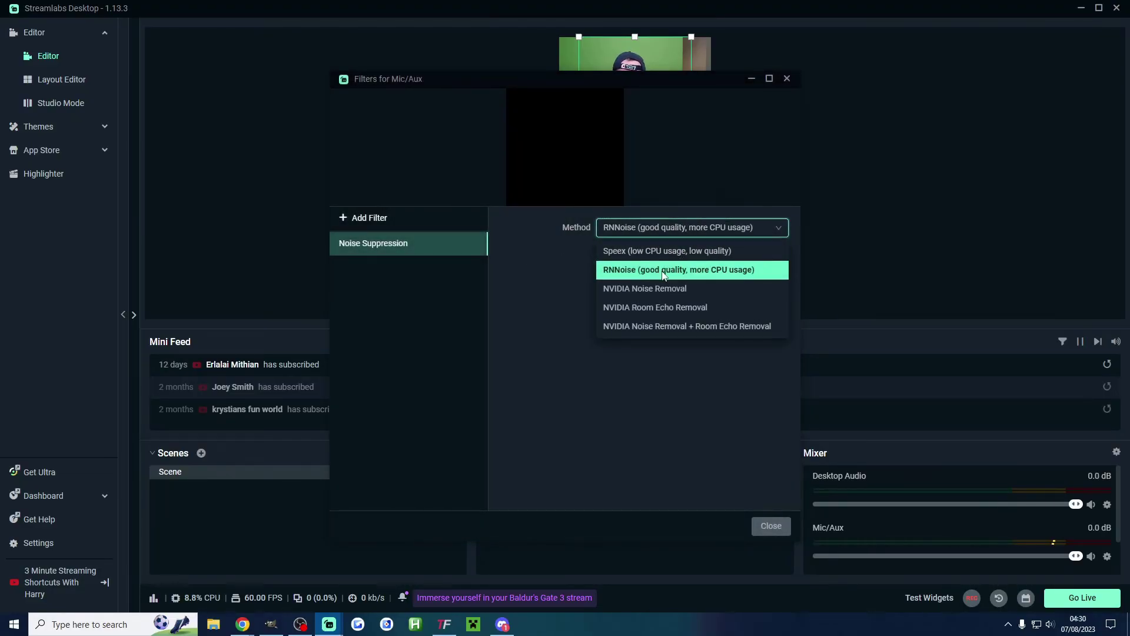
{"action": "left_click", "coordinate": [771, 530]}
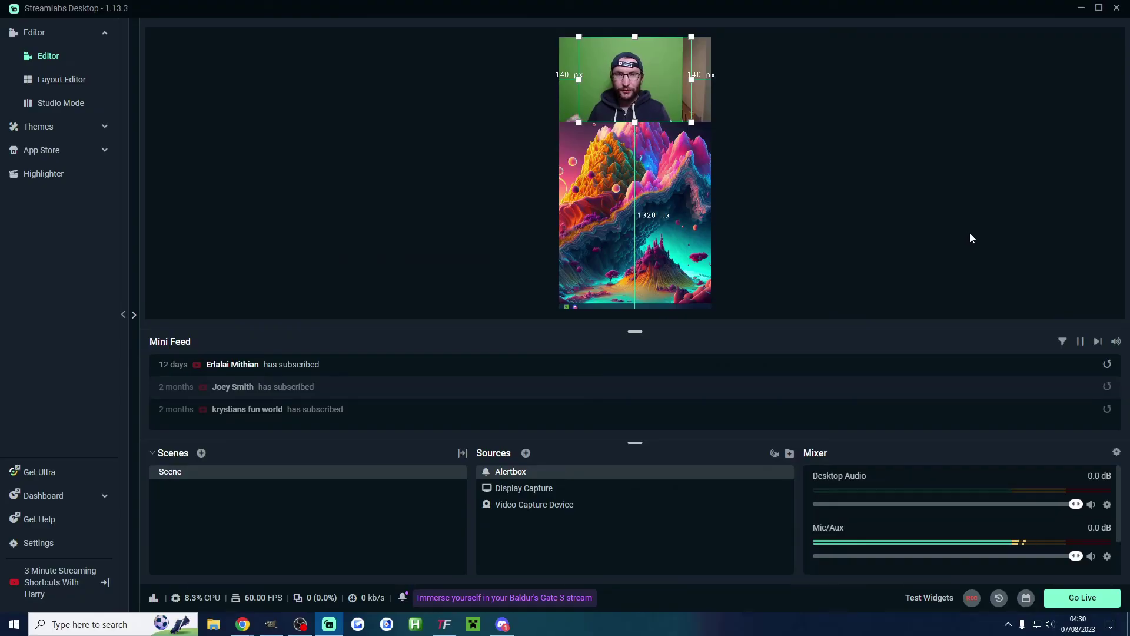